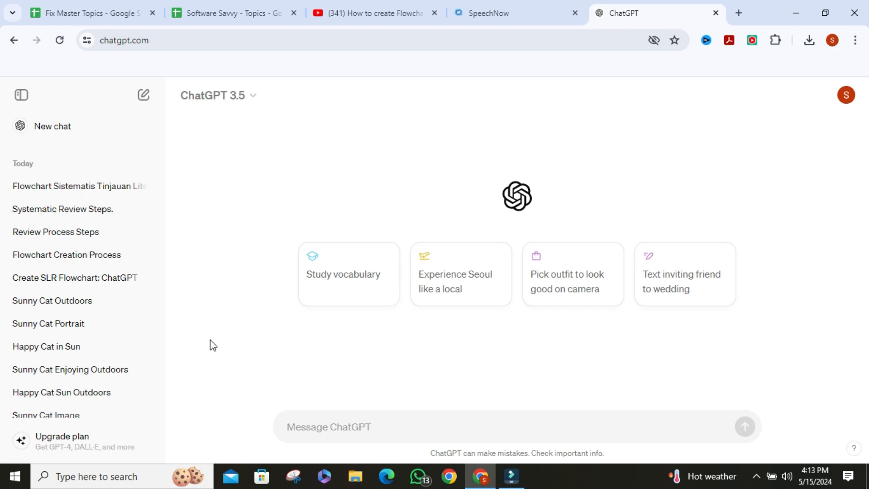
# Ask ChatGPT "give us the step needed to create a systematic literature review".
pyautogui.write('give')
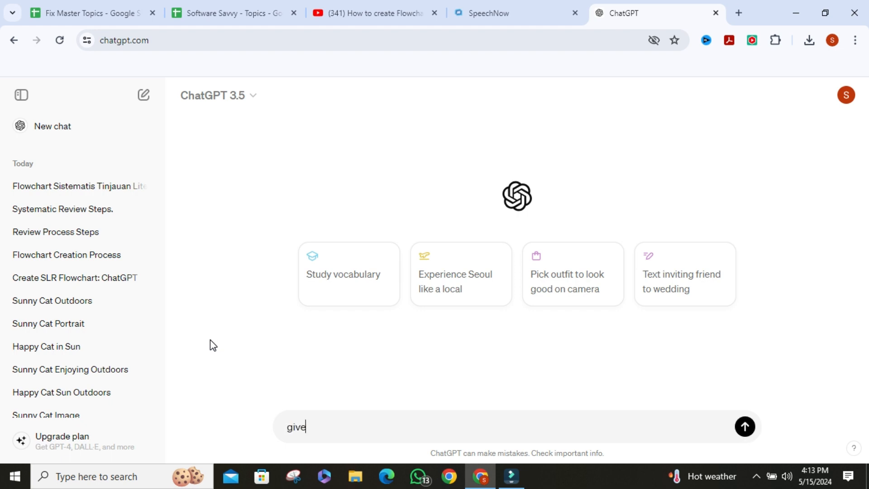
pyautogui.write(' us the step needed to cr')
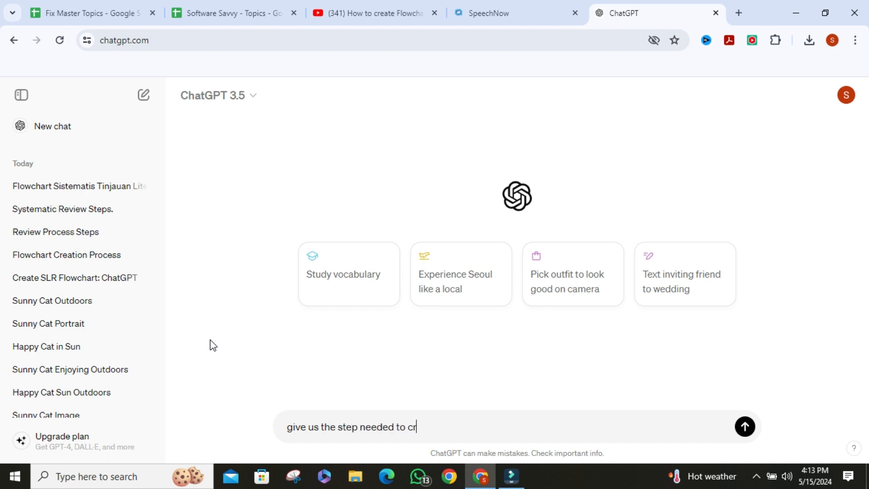
pyautogui.write('eate a systematic')
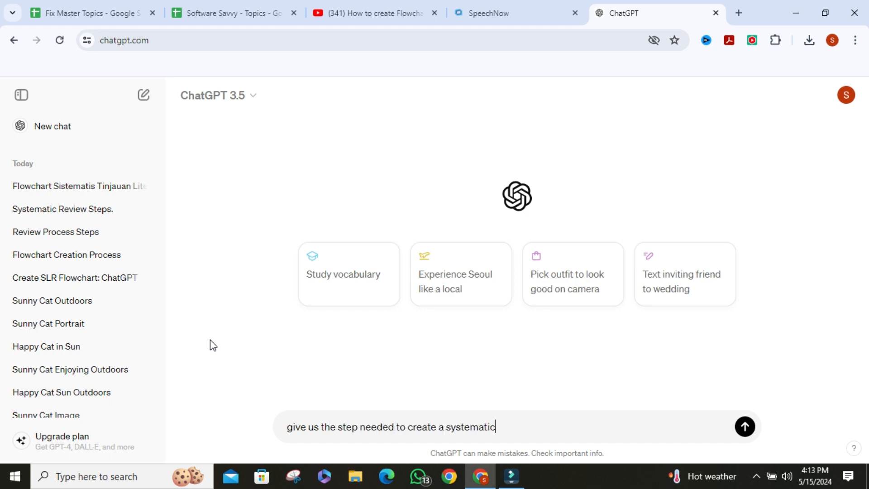
pyautogui.write(' literature review')
pyautogui.press('Return')
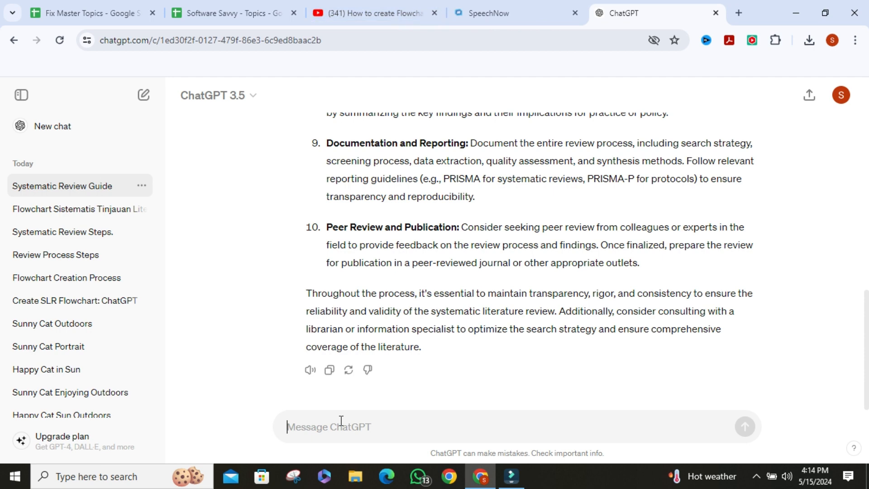
# Send the template prompt requesting a flowchart of the process that incorporates the above steps, with related steps placed side by side.
pyautogui.write('Please create a flowchart representing the process of  (write your process/topic), incorporating the above steps (either ask ChatGPT to create the steps for you or paste in your steps). Ensure that related steps, such as (step....) and  (step.....), are placed side by side.')
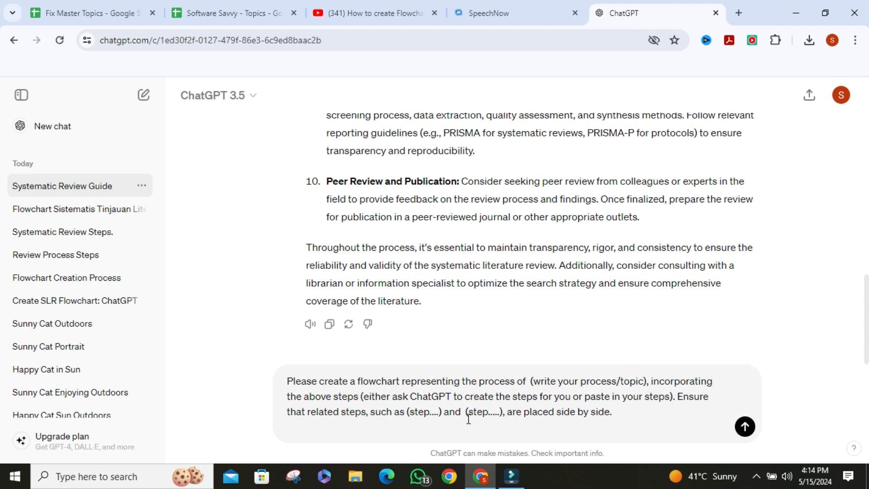
pyautogui.press('Return')
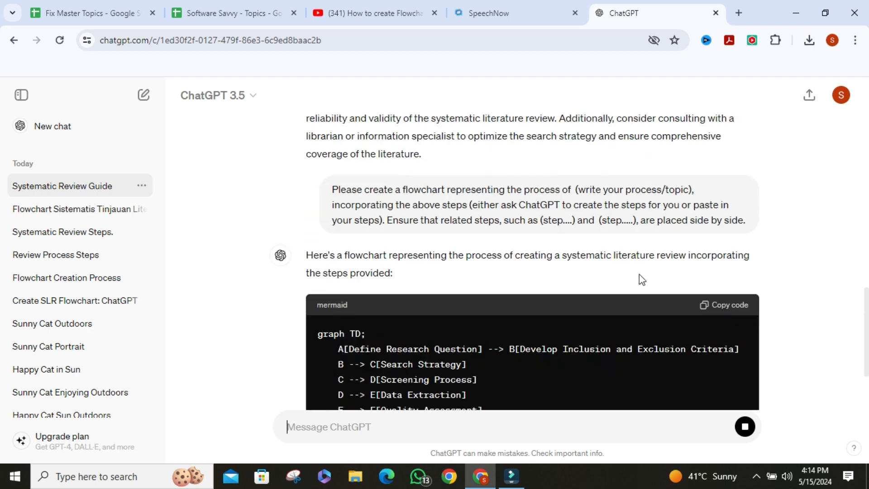
# Review the flowchart response, including its Mermaid code block, the lettered step list and the prompt above it.
pyautogui.scroll(-1, 506, 213)
pyautogui.scroll(-2, 506, 213)
pyautogui.scroll(3, 425, 225)
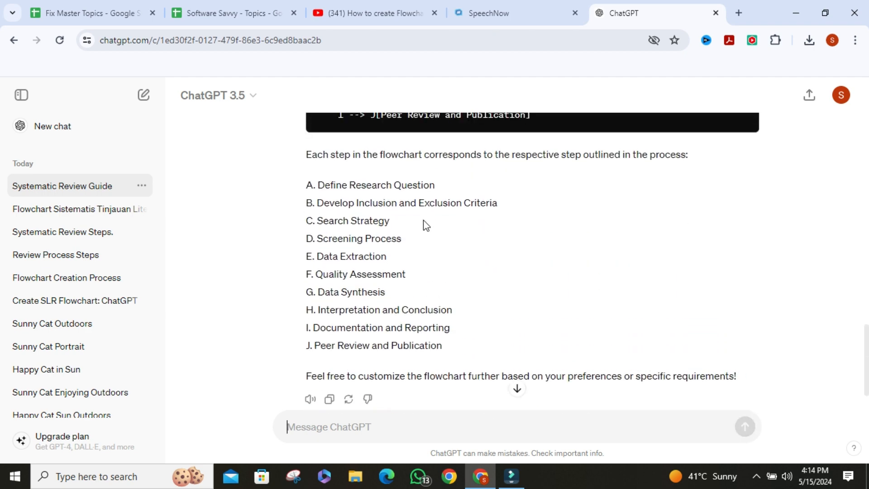
pyautogui.scroll(2, 397, 232)
pyautogui.scroll(2, 397, 237)
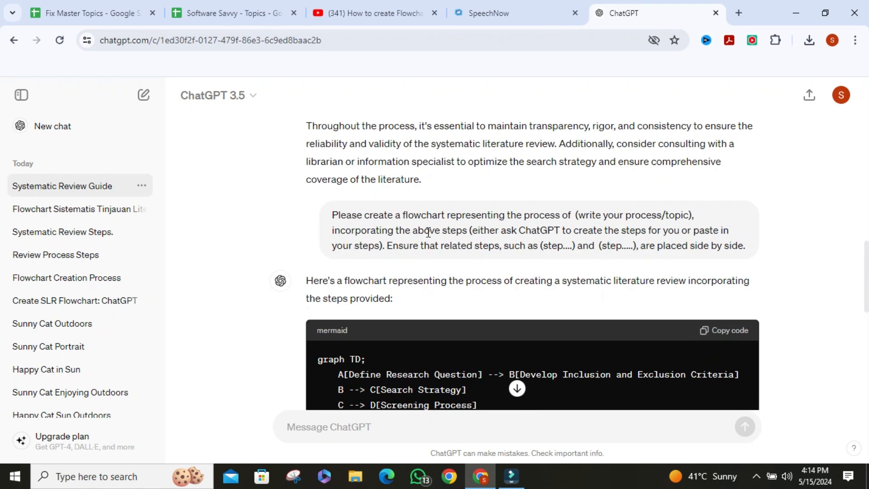
pyautogui.scroll(-1, 424, 245)
pyautogui.scroll(-5, 462, 258)
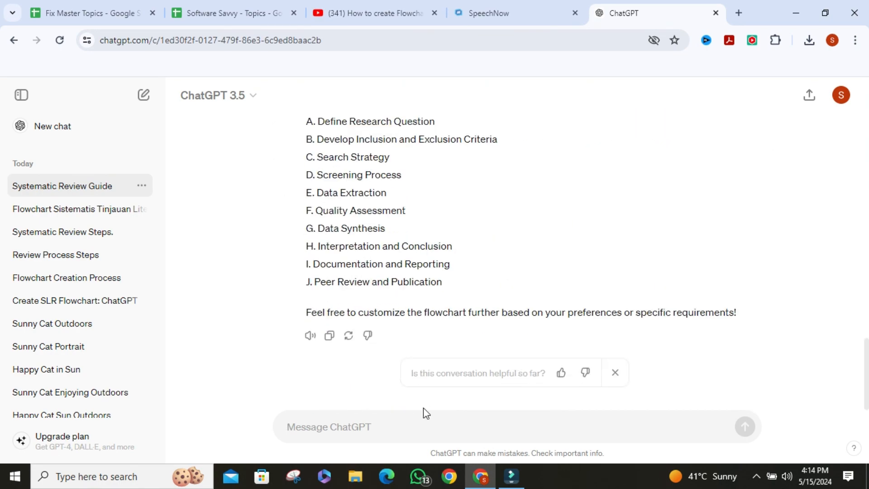
pyautogui.scroll(10, 349, 303)
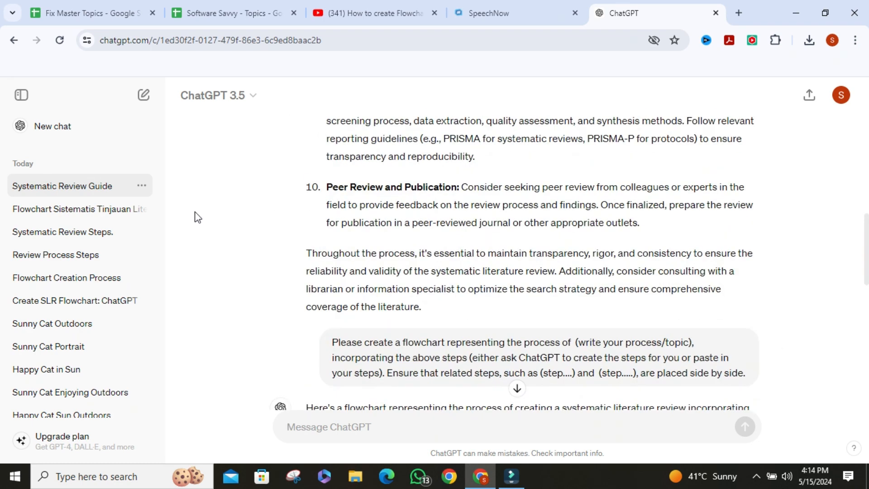
pyautogui.scroll(-5, 401, 245)
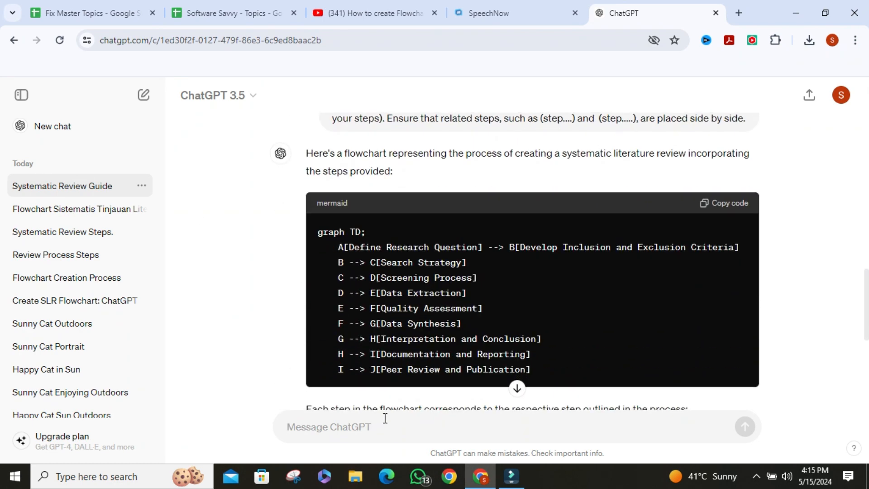
# Ask in the same chat "give me the mermaid code for this".
pyautogui.write('give me ')
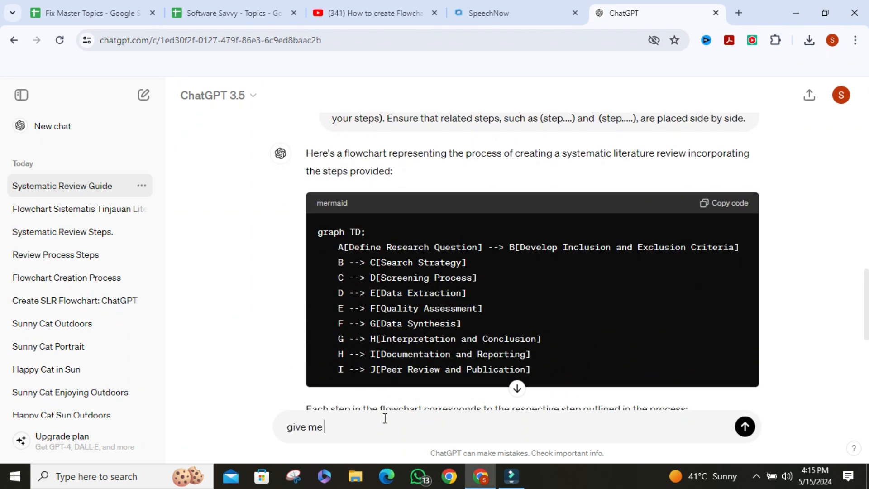
pyautogui.write('the mermaid code for this')
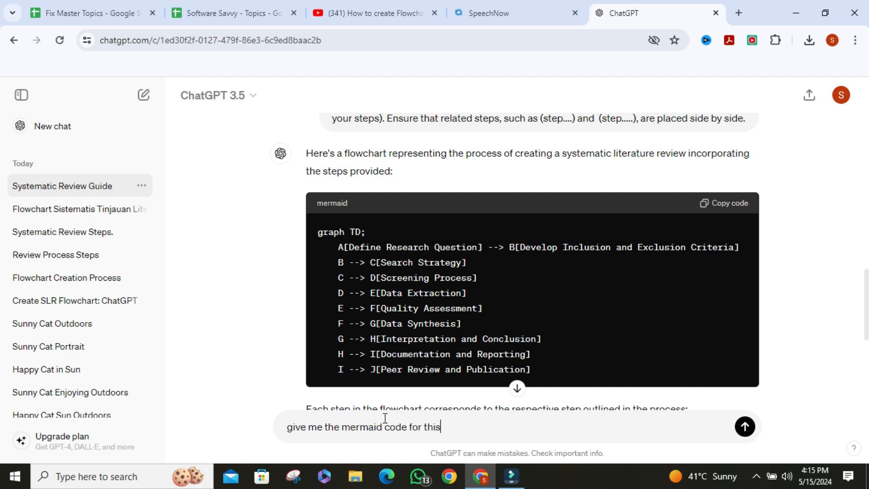
pyautogui.press('Return')
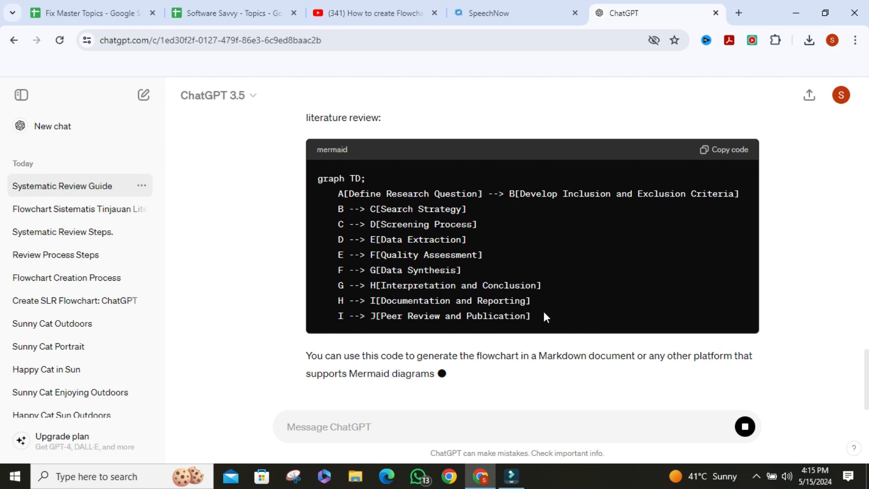
pyautogui.click(600, 259)
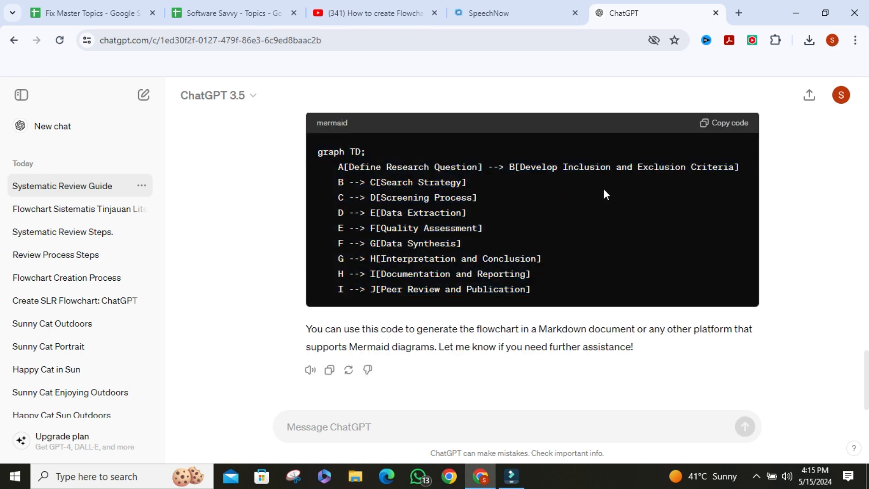
# Search the web for "draw io" in a new browser tab, open the drawio.com site and start its online editor.
pyautogui.click(749, 3)
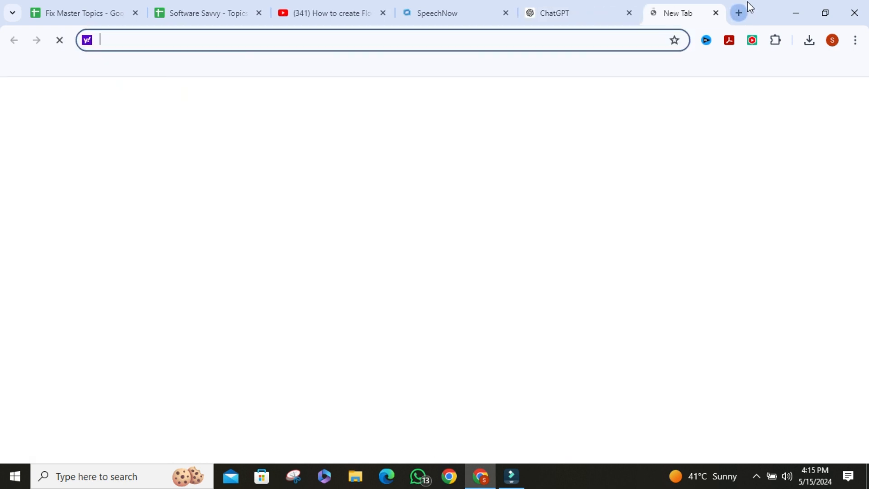
pyautogui.click(174, 42)
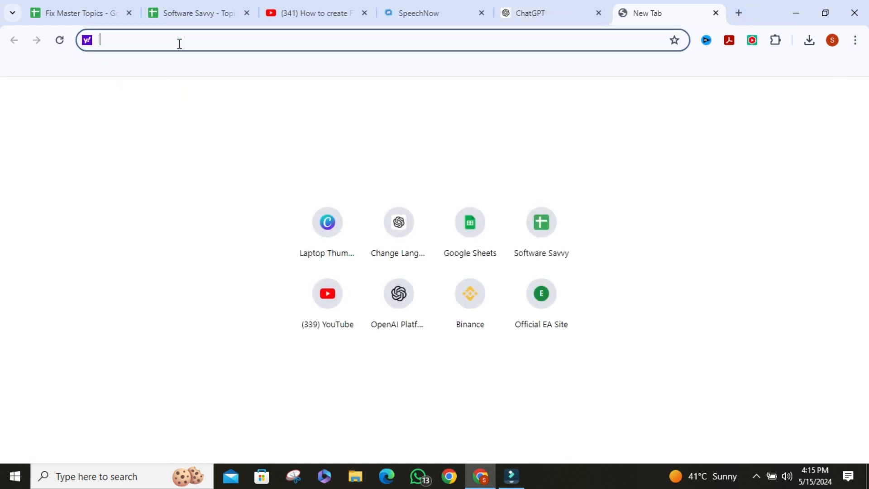
pyautogui.click(179, 44)
pyautogui.write('draw io')
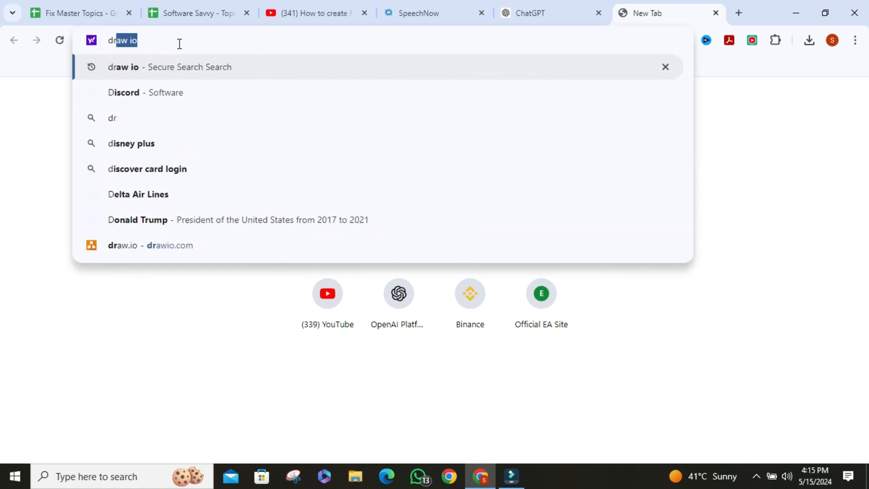
pyautogui.press('Return')
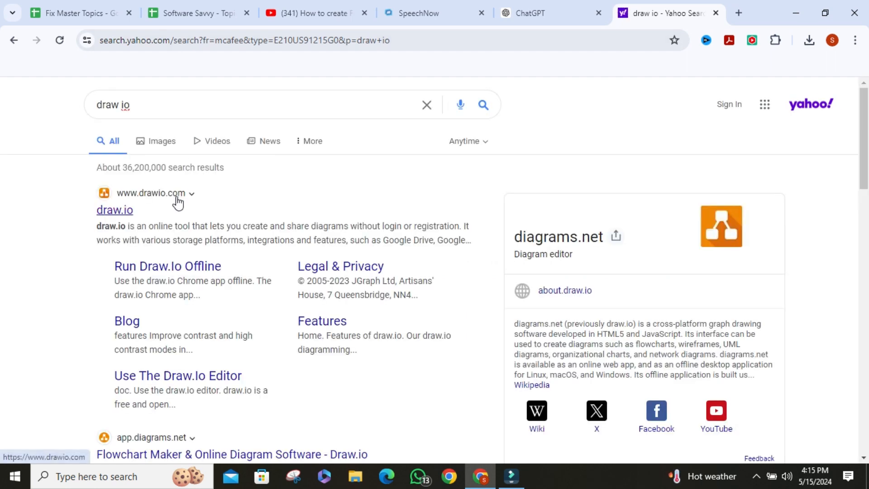
pyautogui.click(116, 211)
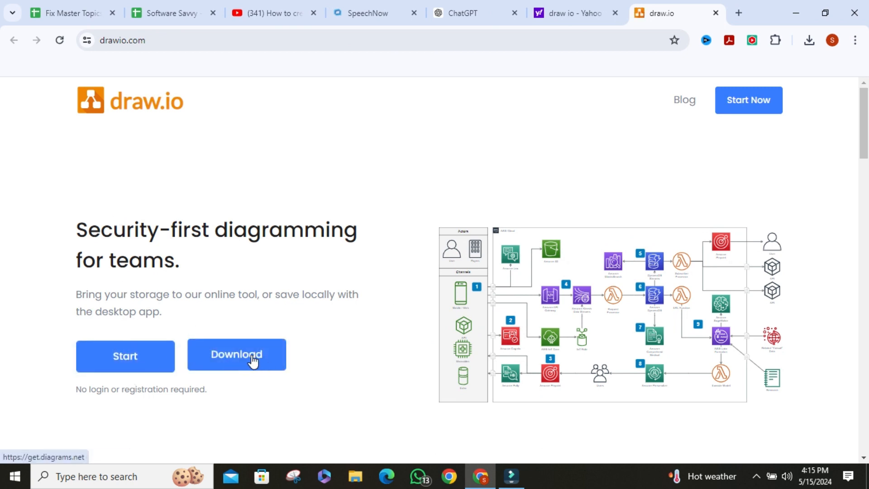
pyautogui.click(130, 365)
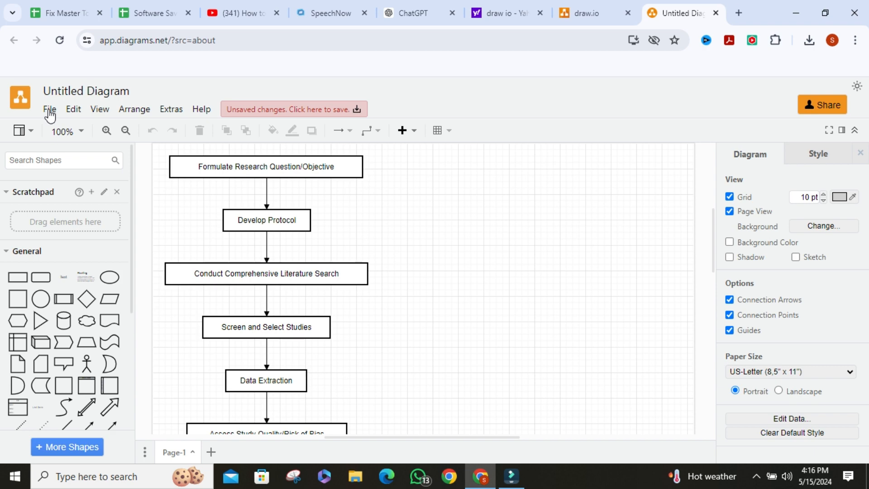
# Create a new blank diagram named "syestematicreviewdiagram.drawio" as an XML file.
pyautogui.click(51, 115)
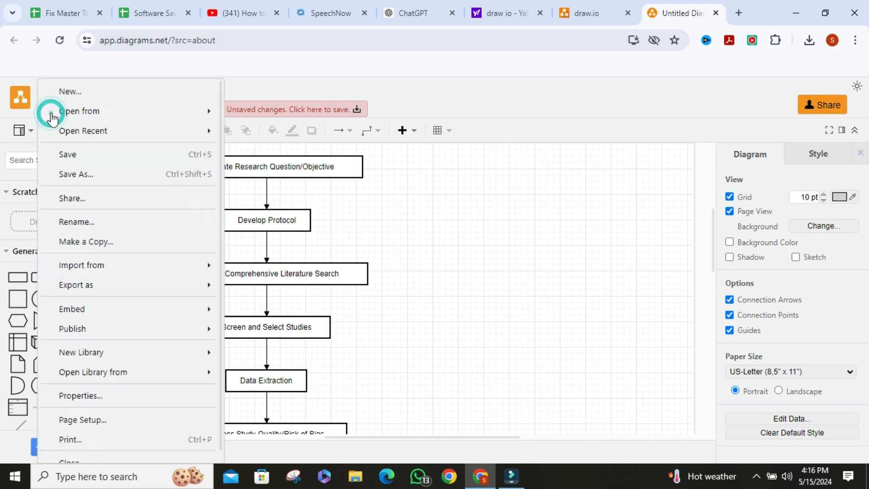
pyautogui.click(74, 92)
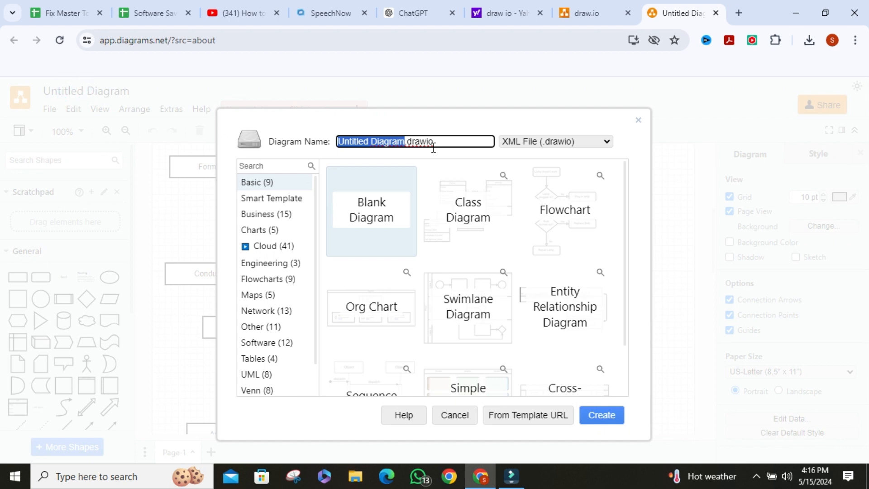
pyautogui.press('BackSpace')
pyautogui.write('syestem')
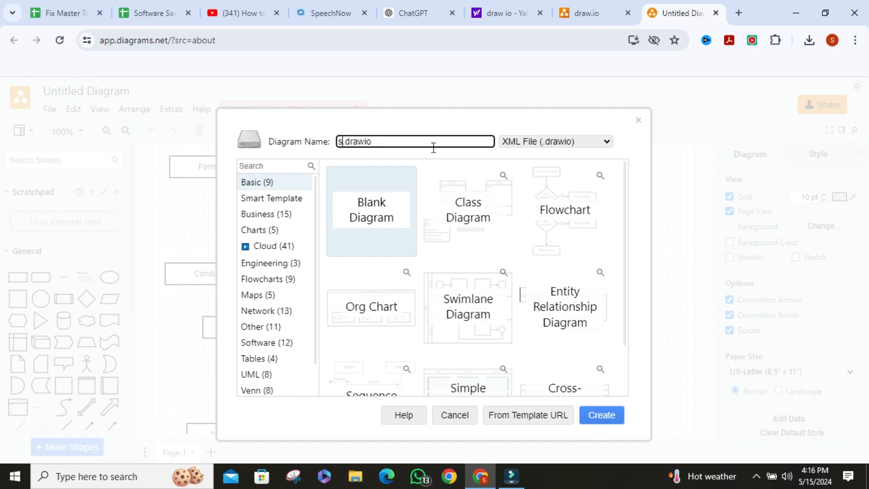
pyautogui.write('atic')
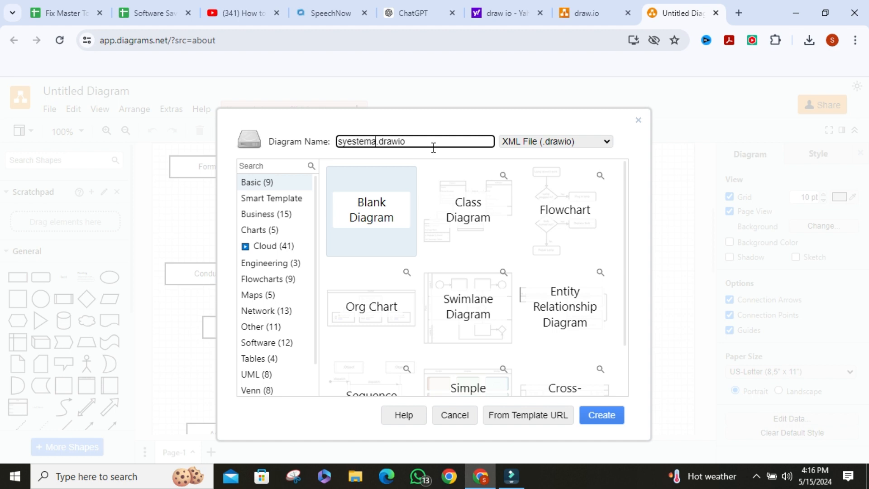
pyautogui.write('reviewdiagram')
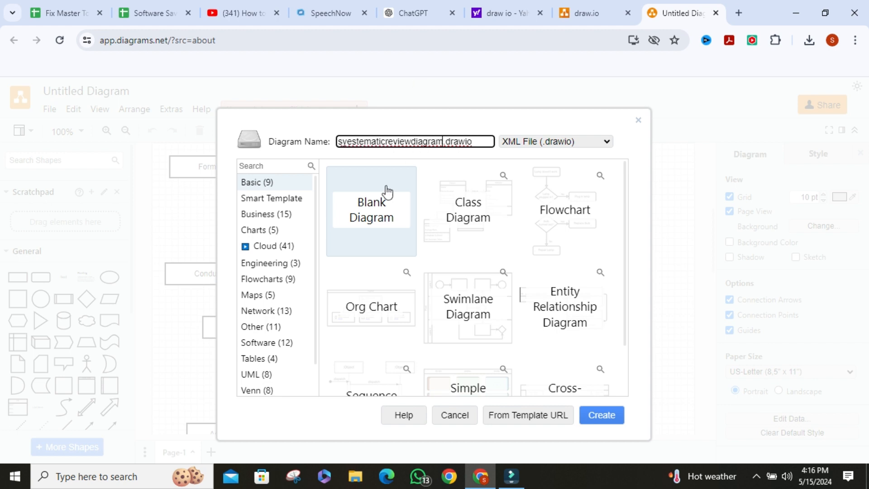
pyautogui.click(370, 218)
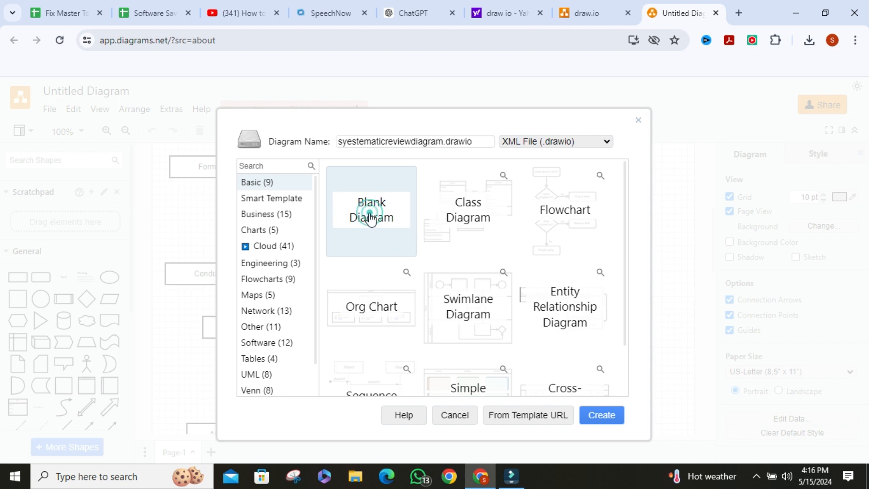
pyautogui.click(591, 412)
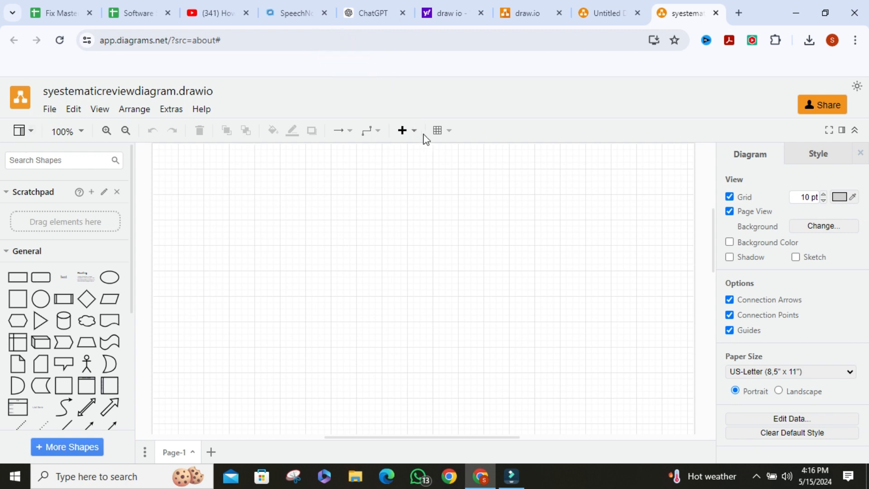
# Open the advanced Mermaid insert dialog for the blank diagram.
pyautogui.click(406, 130)
pyautogui.moveTo(445, 416)
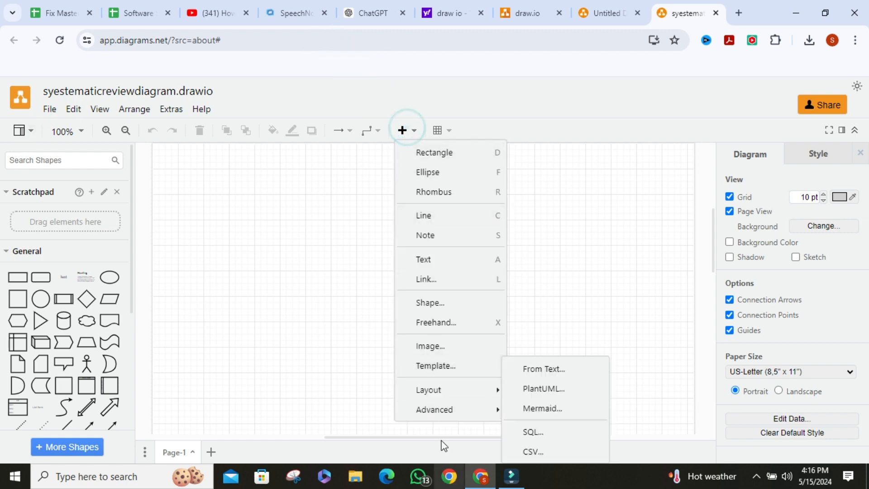
pyautogui.click(445, 417)
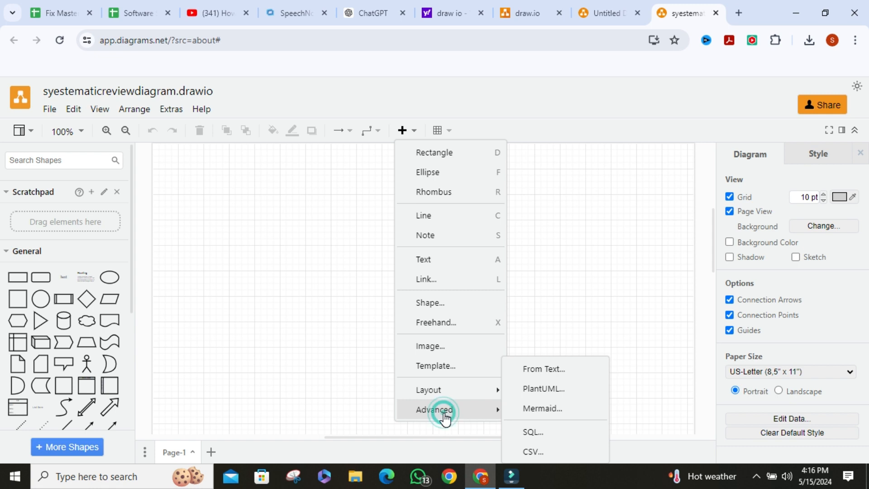
pyautogui.click(542, 409)
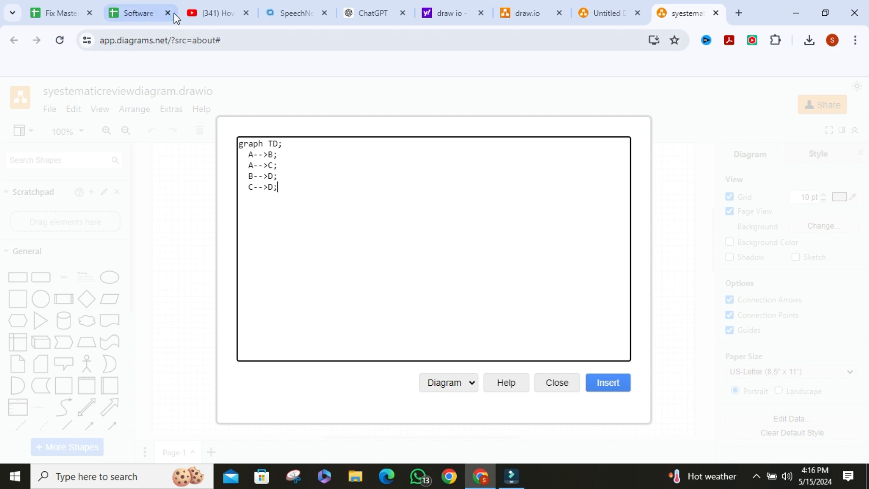
# Switch back to ChatGPT and copy the full Mermaid code, from "graph TD;" through the Peer Review and Publication line.
pyautogui.click(385, 15)
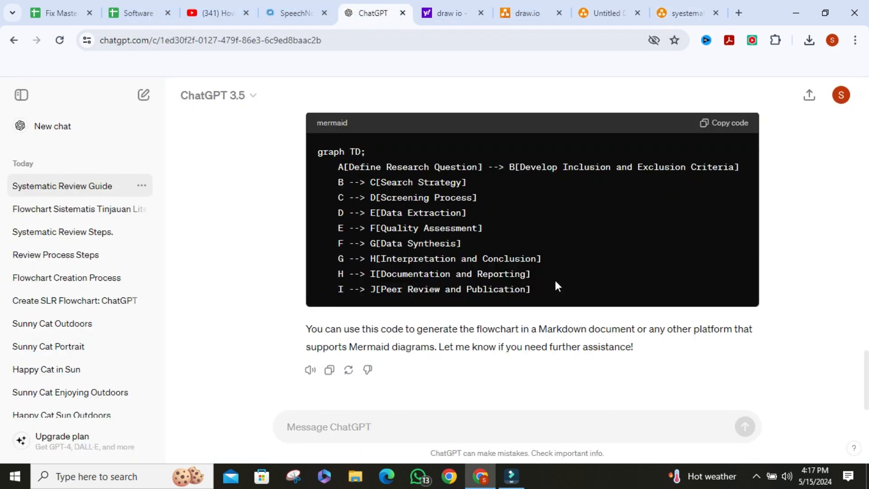
pyautogui.moveTo(555, 288); pyautogui.dragTo(320, 152)
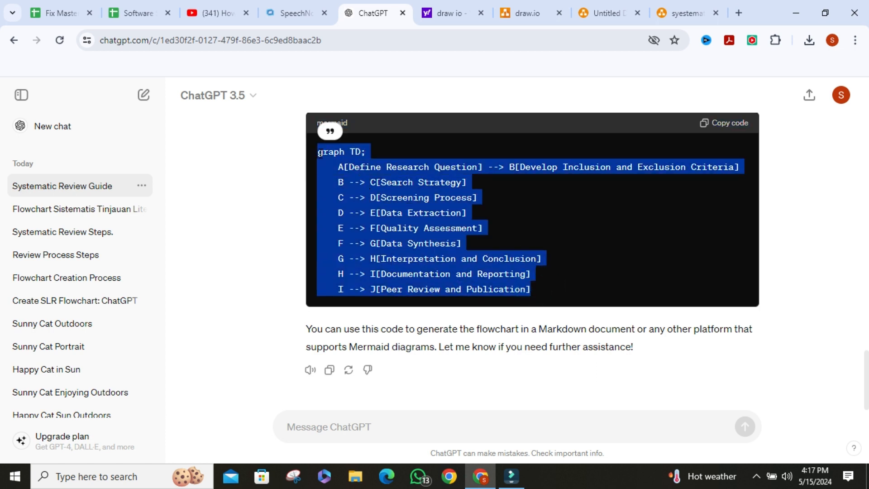
pyautogui.rightClick(322, 156)
pyautogui.click(337, 166)
# Return to the draw.io diagram, replace the sample Mermaid code with the code copied from ChatGPT, and insert it as a diagram.
pyautogui.click(685, 13)
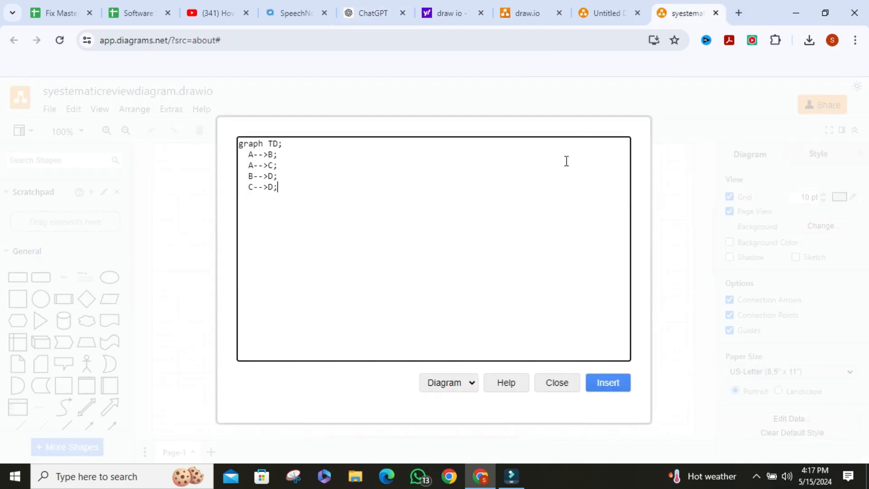
pyautogui.click(330, 185)
pyautogui.hotkey('ctrl', 'a')
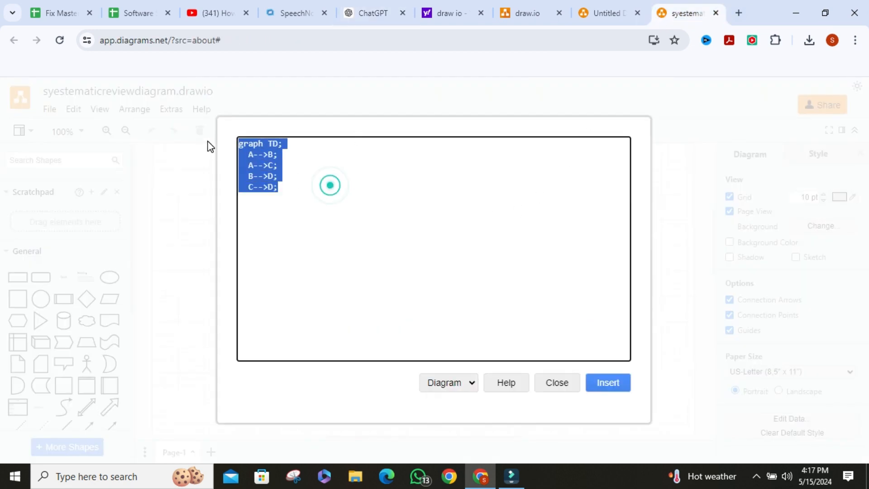
pyautogui.press('BackSpace')
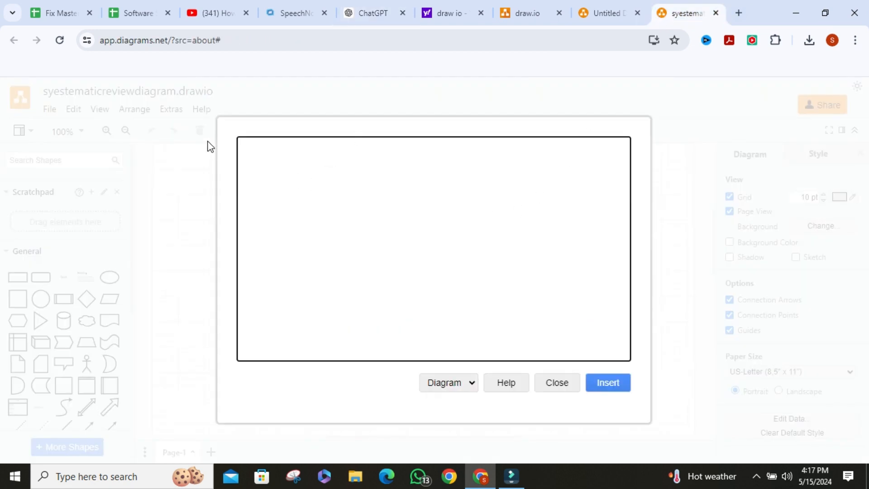
pyautogui.hotkey('ctrl', 'v')
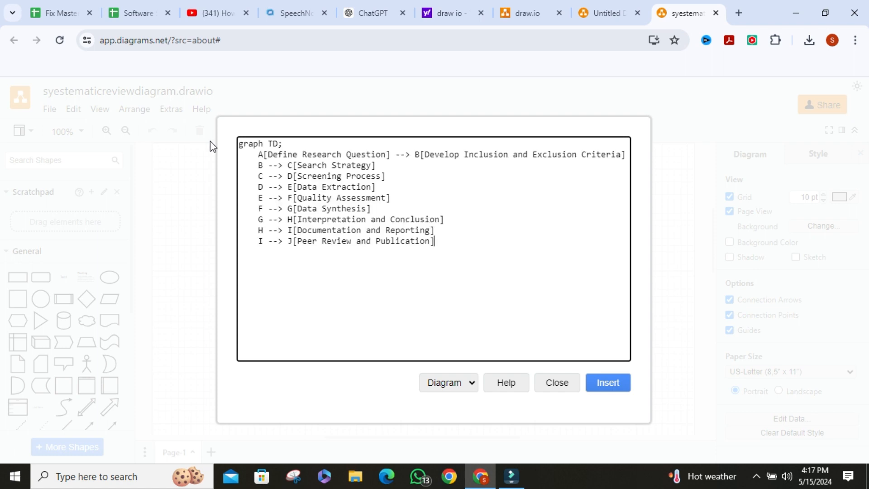
pyautogui.click(616, 382)
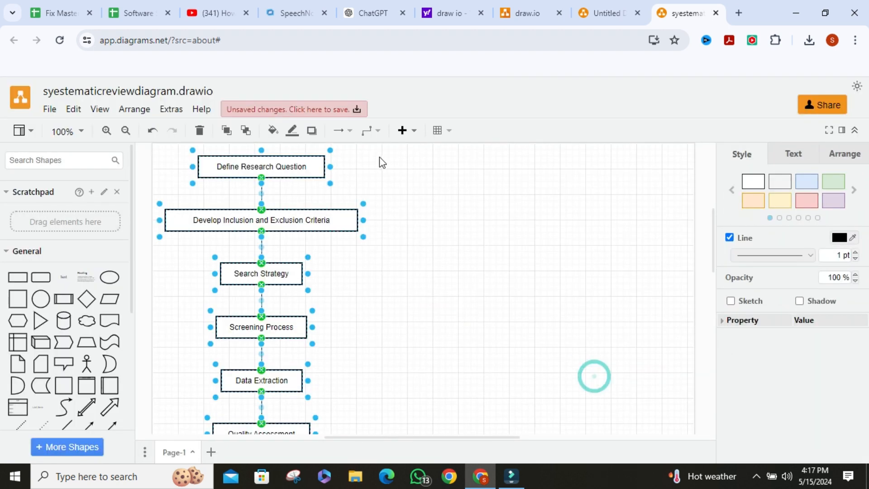
pyautogui.scroll(1, 351, 209)
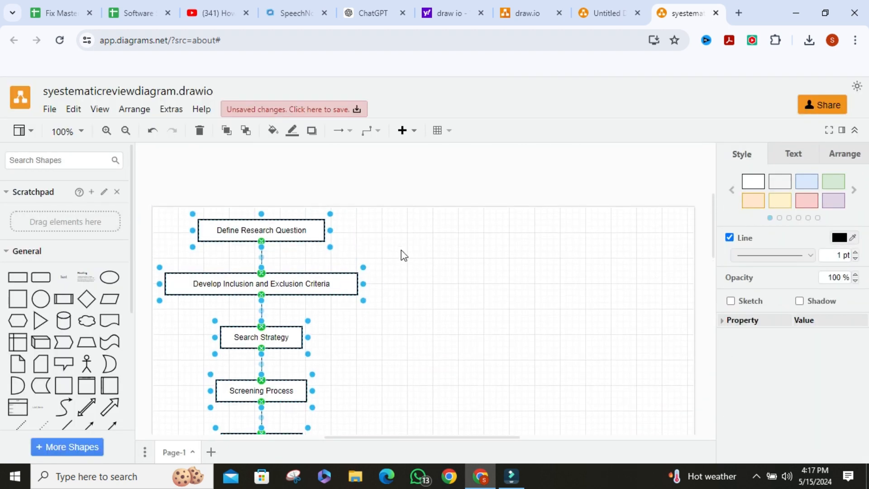
pyautogui.scroll(-1, 401, 250)
pyautogui.click(373, 216)
pyautogui.click(284, 169)
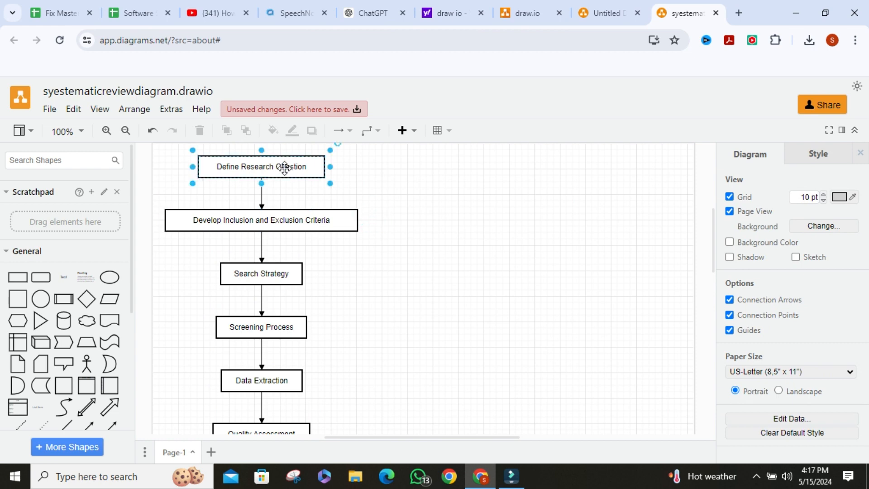
pyautogui.click(451, 217)
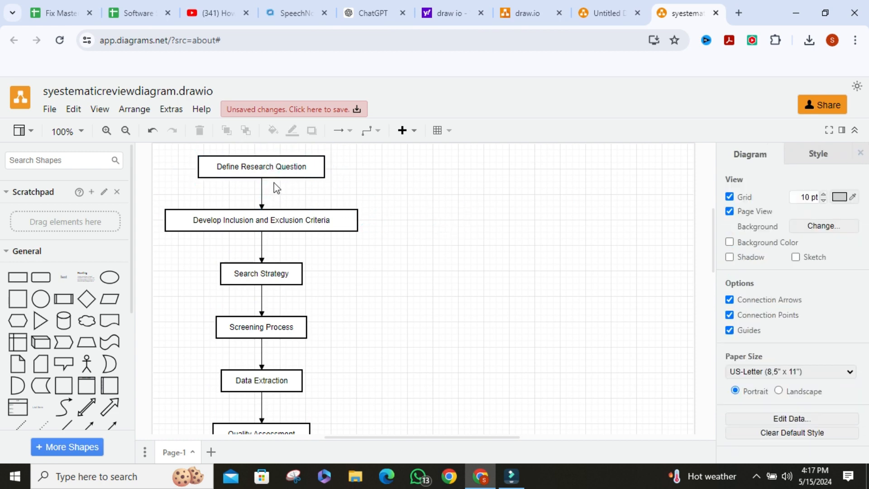